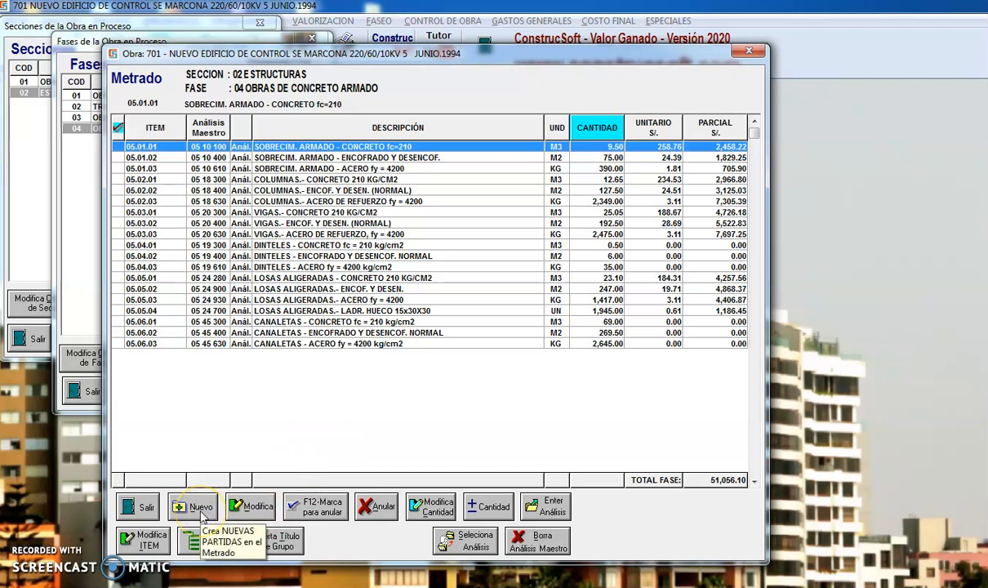
Start a new budget item 05.06.04 from an analysis and open the ZAPATAS type within the CONCRETO ARMADO class of the master.
left_click(190, 508)
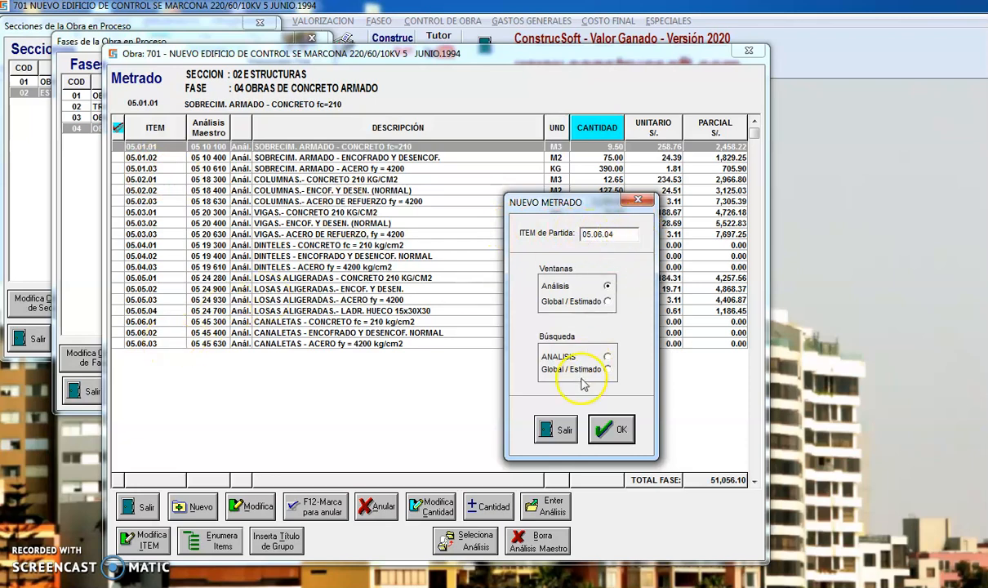
left_click(604, 428)
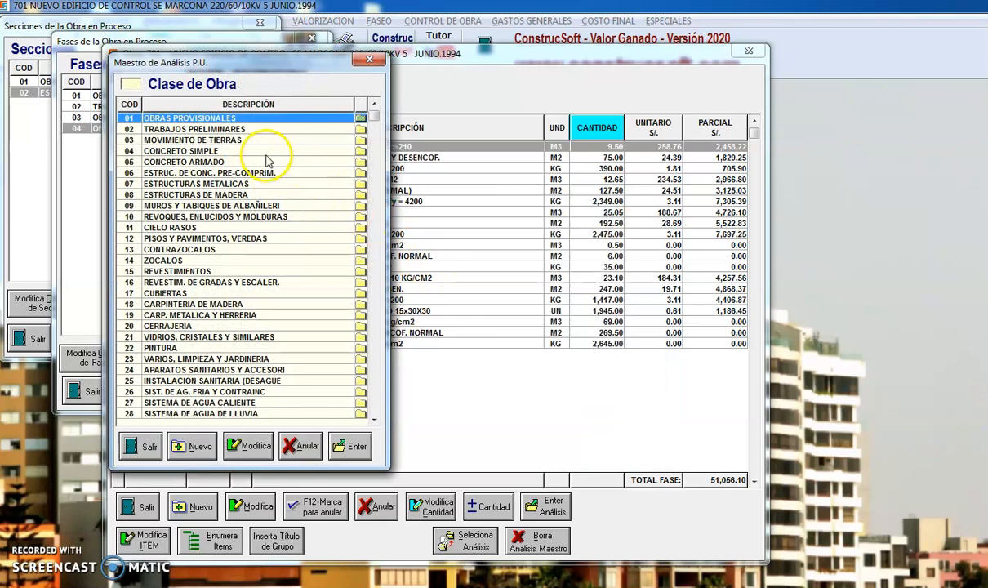
double_click(222, 161)
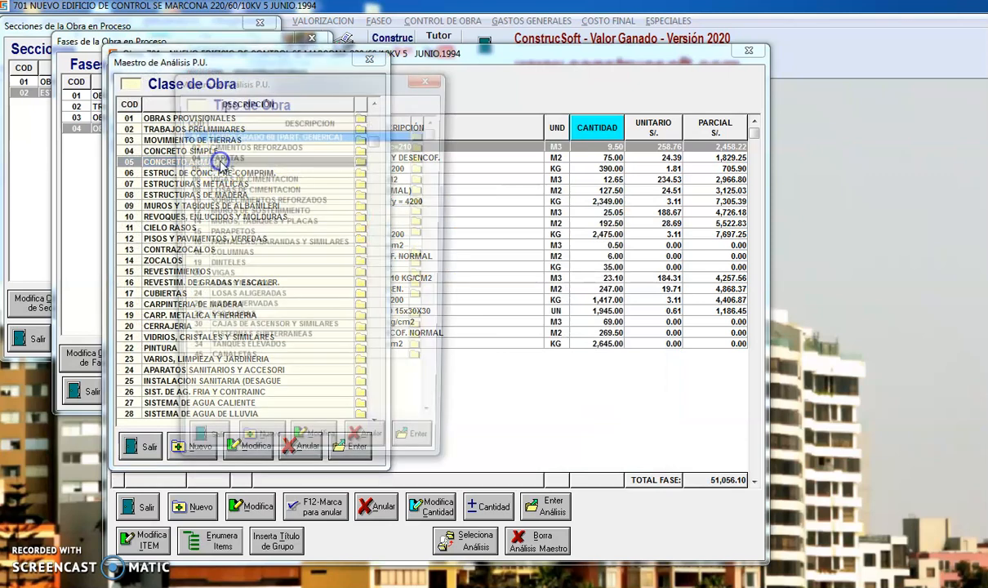
left_click(258, 157)
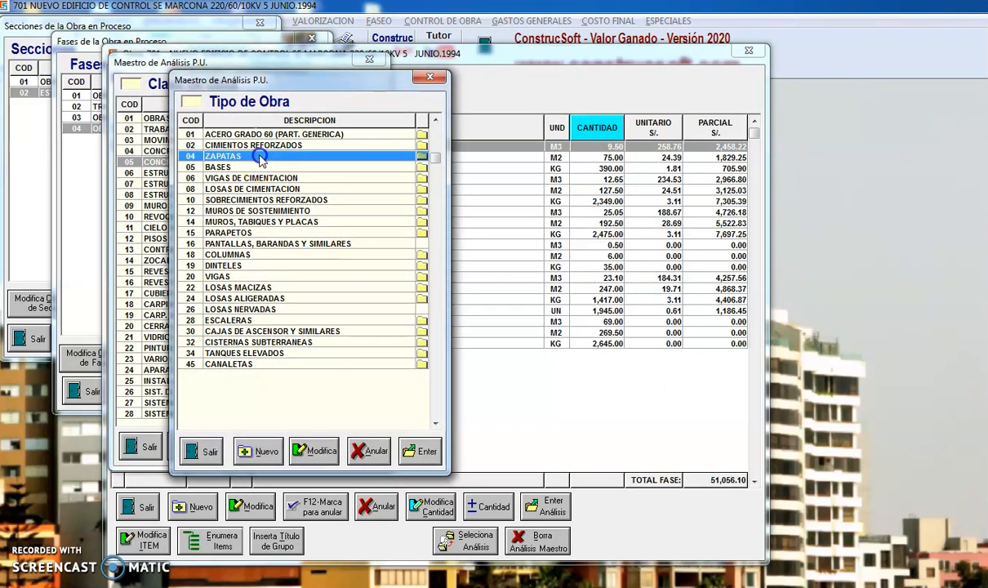
double_click(259, 158)
View the resources of the master analysis ZAPATAS.- CONCRETO 210 KG/CM2 and look at the form for copying it to a new analysis.
left_click(384, 201)
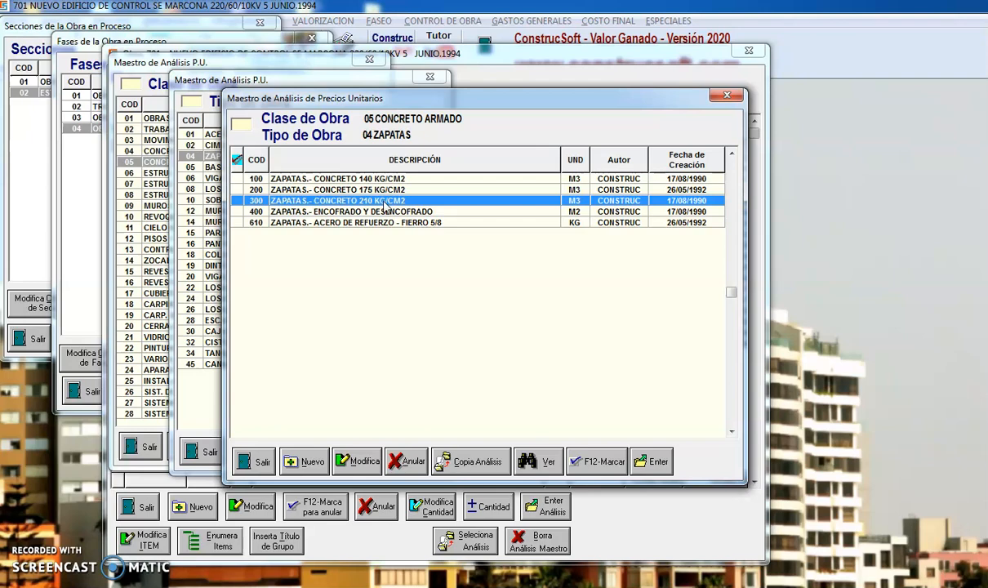
left_click(535, 463)
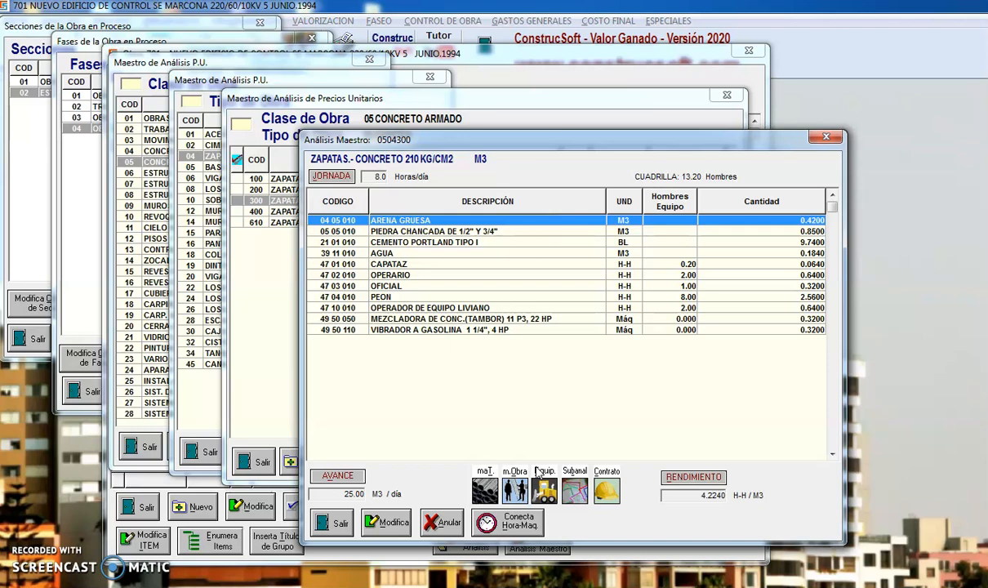
key("Escape")
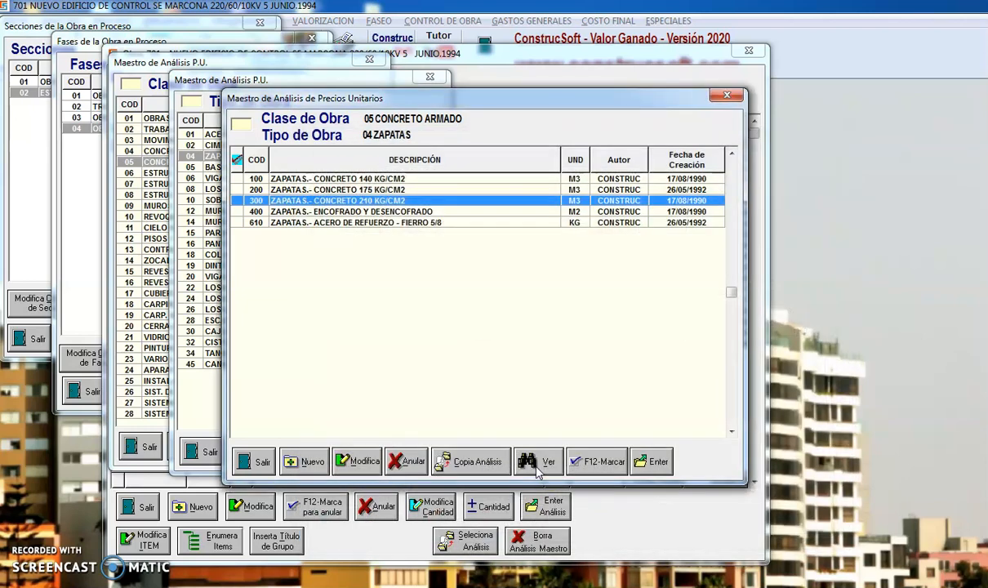
left_click(469, 461)
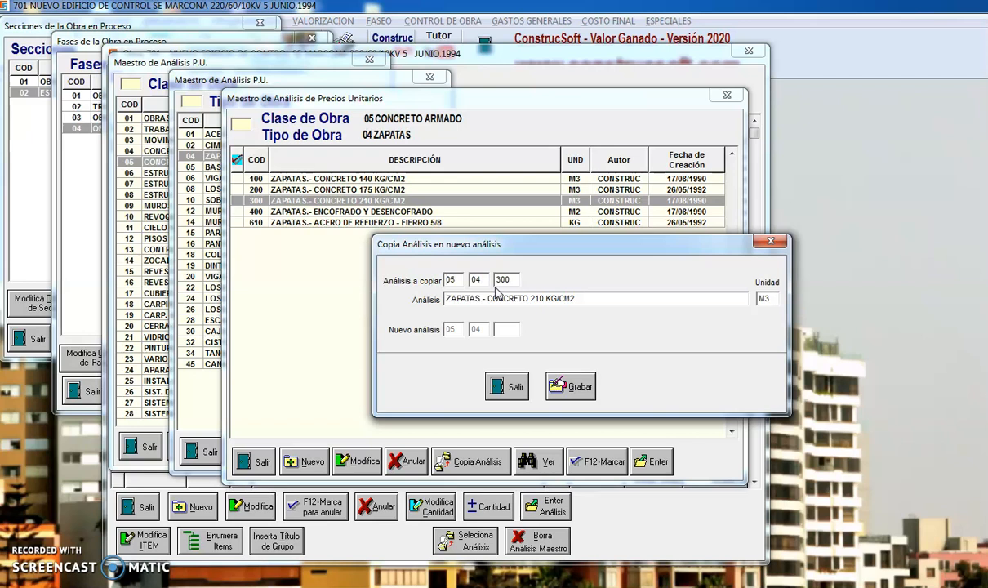
key("Escape")
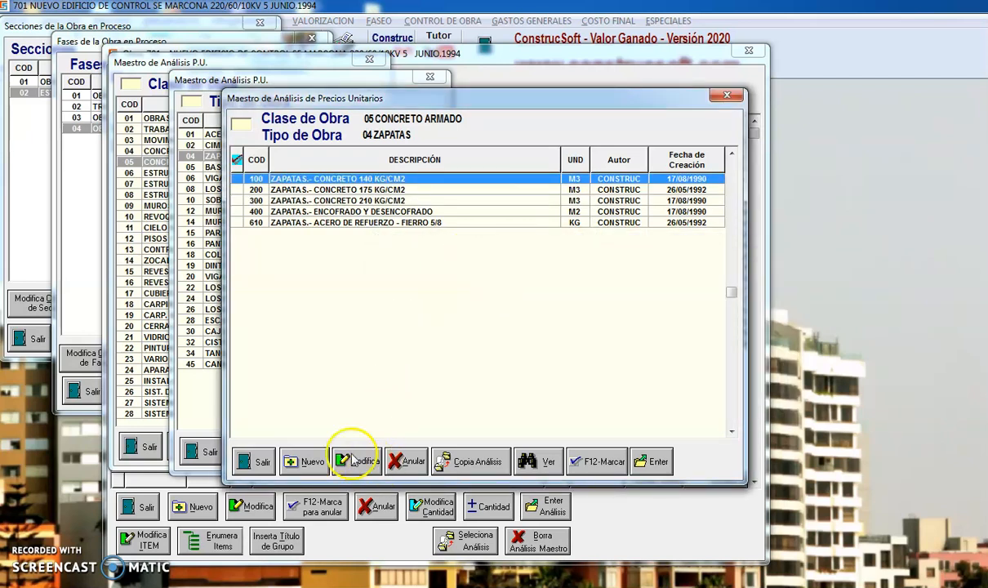
Create a master analysis with code 305, description ZAPATAS - CONCRETO 240 KG/CM2 and unit M3.
left_click(315, 462)
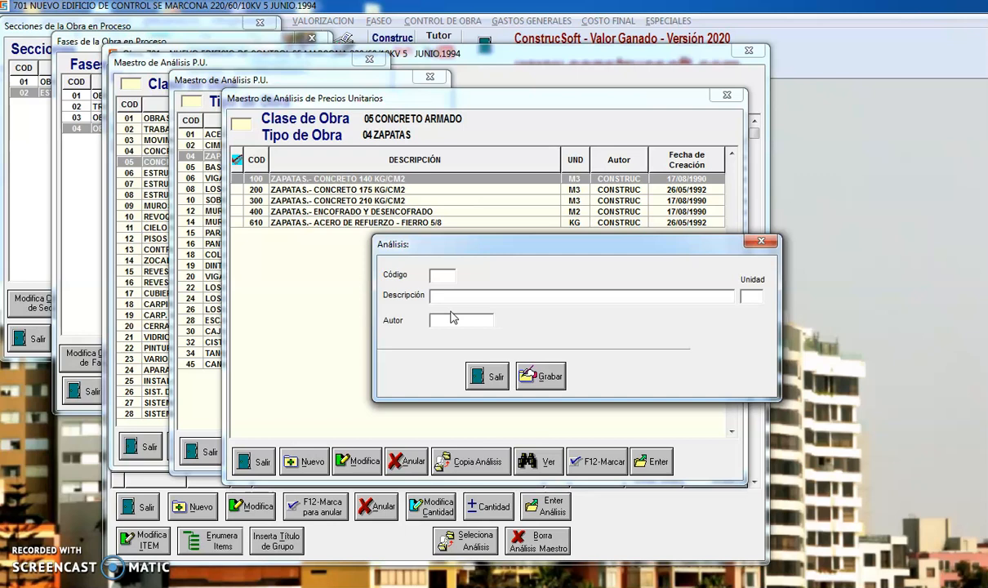
type("305")
key("Return")
type("ZAPATAS - CONCRETO 240")
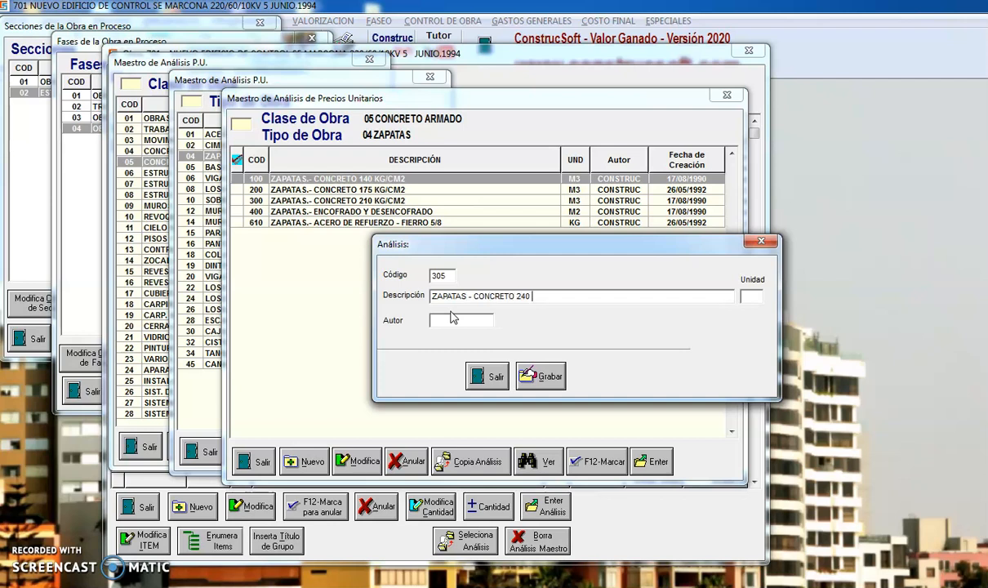
type(" KG/CM2")
left_click(753, 295)
type("M3")
left_click(537, 372)
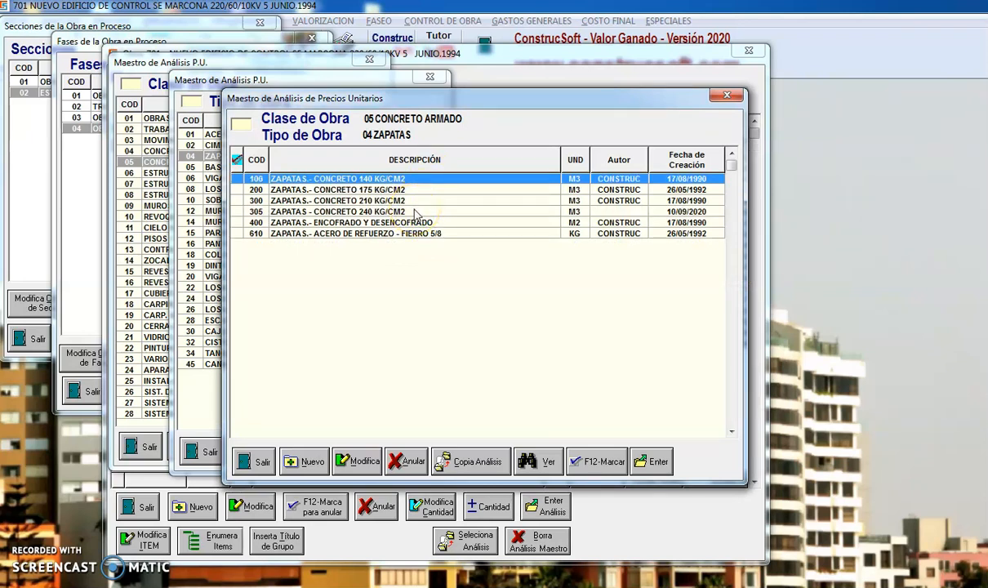
Assign the ZAPATAS - CONCRETO 240 KG/CM2 analysis to the new item and save it with a metrado of 100 M3.
double_click(415, 212)
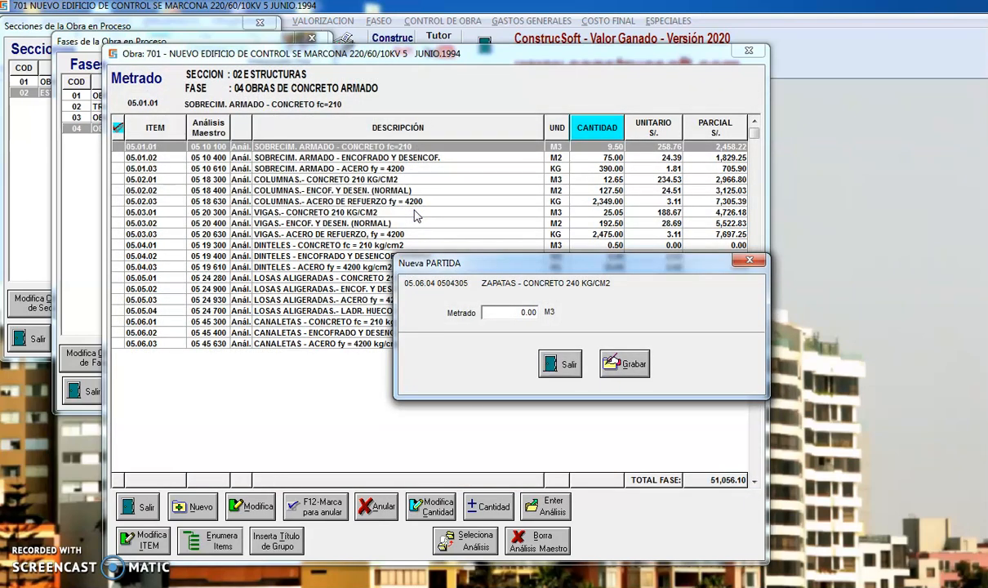
type("100")
key("Return")
key("Return")
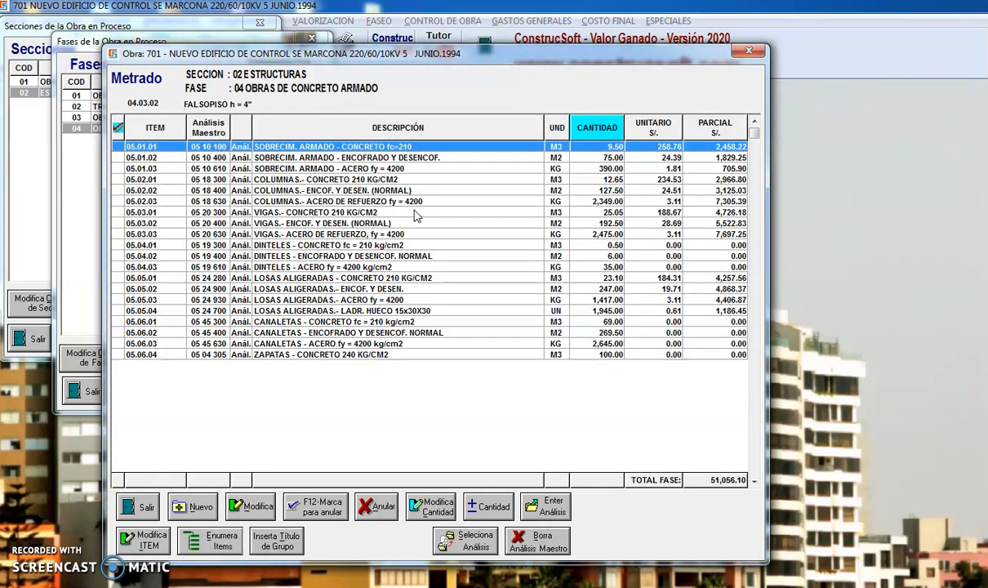
Open the analysis of item 05.06.04 and add the material ARENA GRUESA with a quantity of 0.42 M3.
left_click(360, 357)
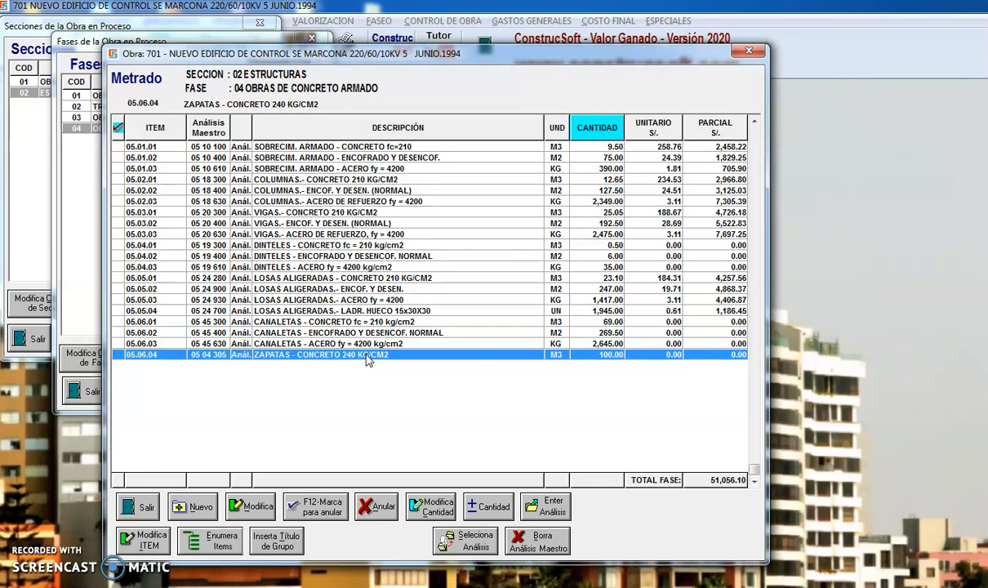
double_click(367, 360)
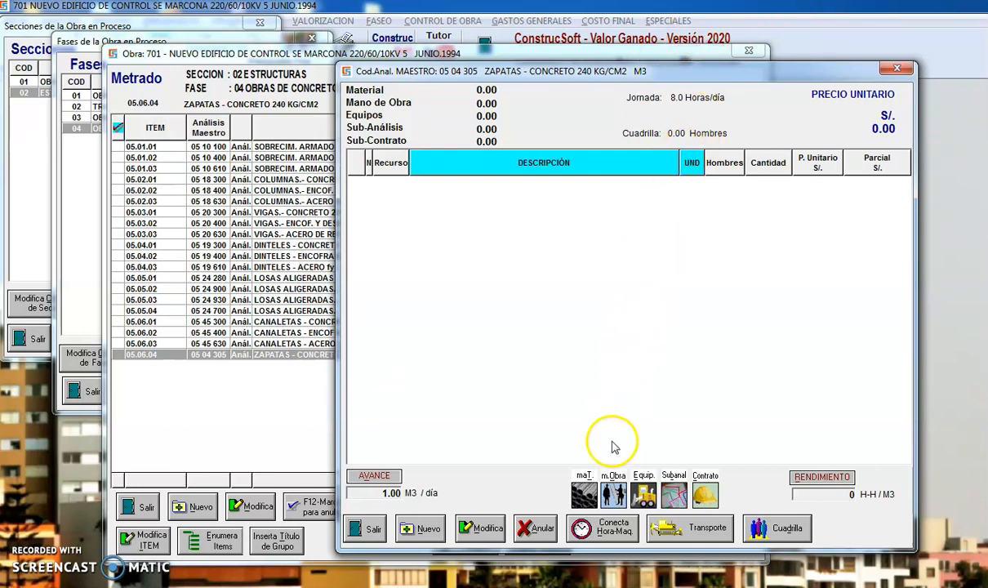
left_click(584, 497)
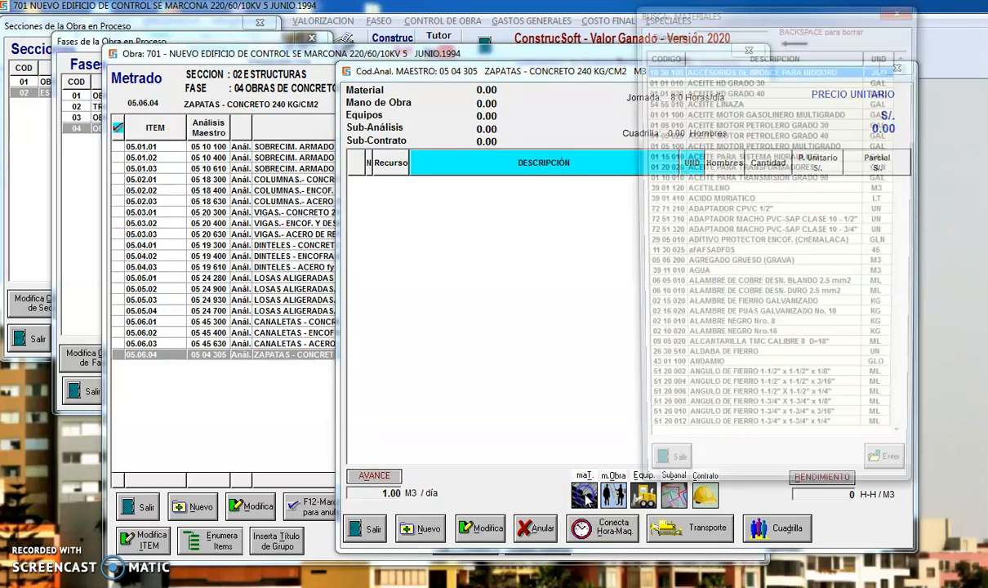
type("ARE")
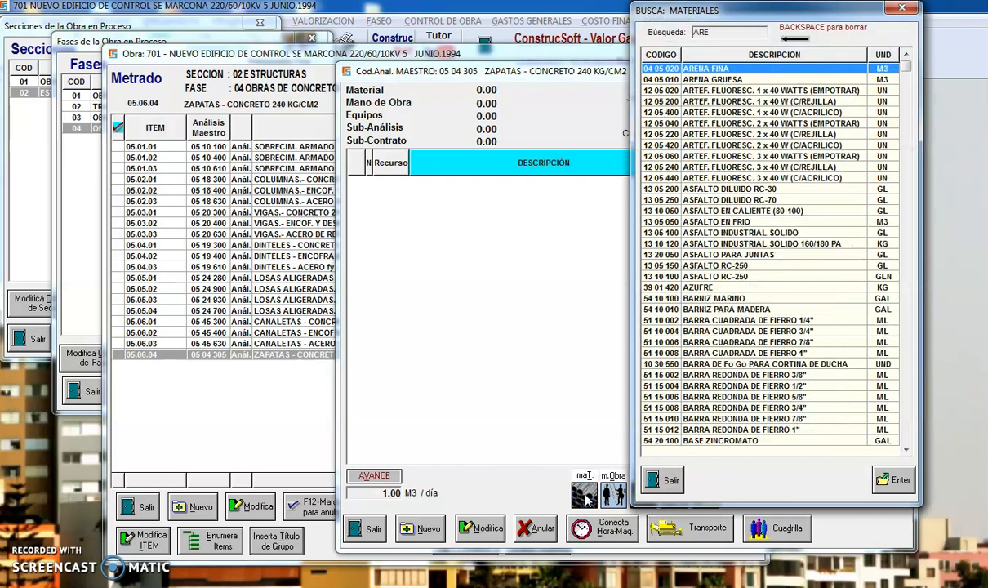
double_click(741, 79)
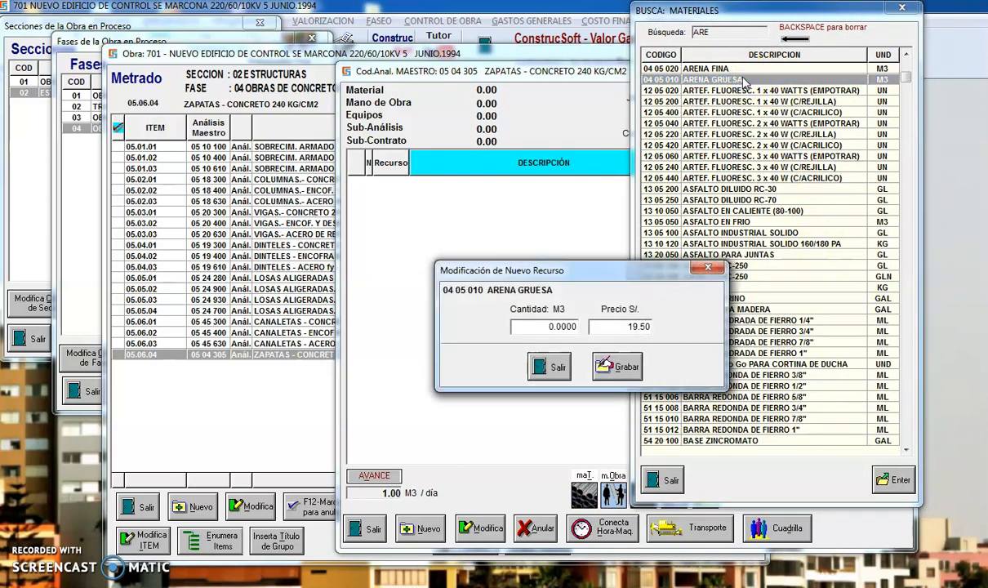
type("42")
key("Return")
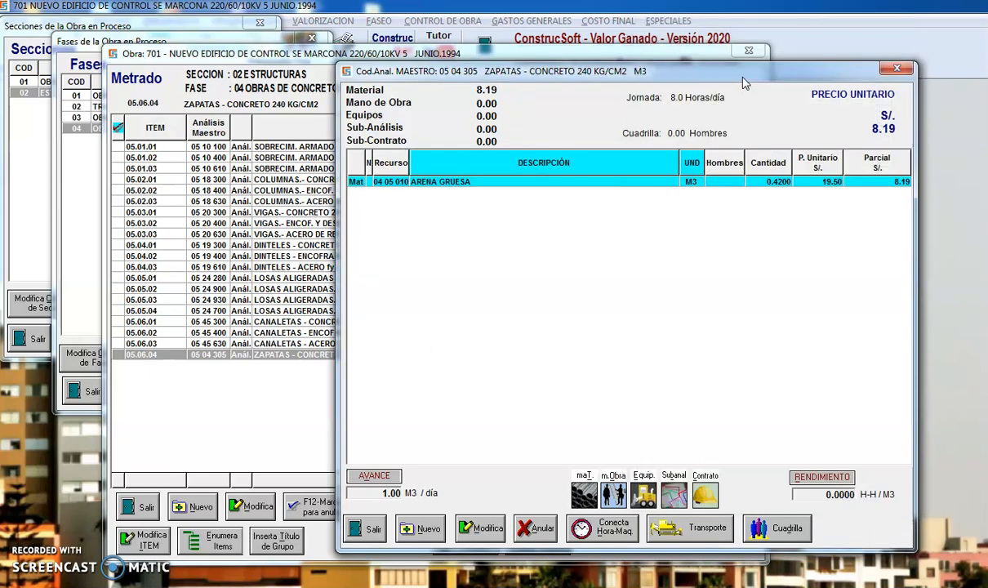
Add the material PIEDRA CHANCADA DE 1/2" Y 3/4" to the analysis with a quantity of 0.85 M3.
left_click(583, 495)
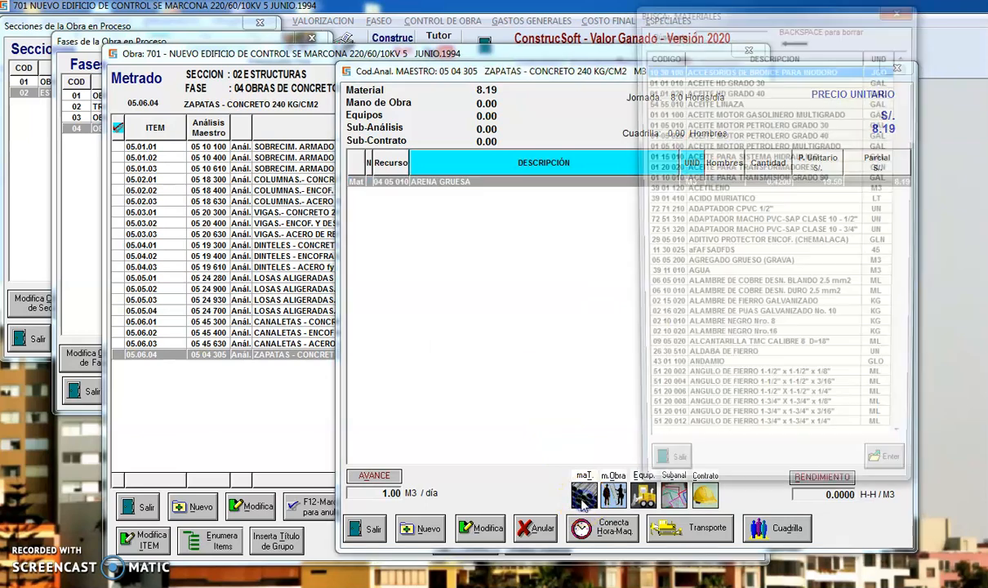
type("PIE")
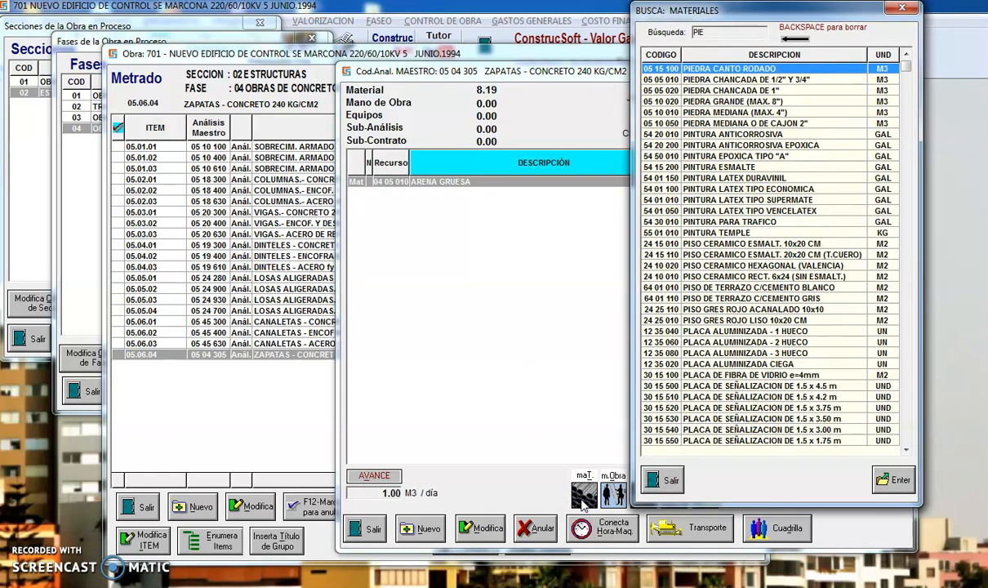
double_click(774, 80)
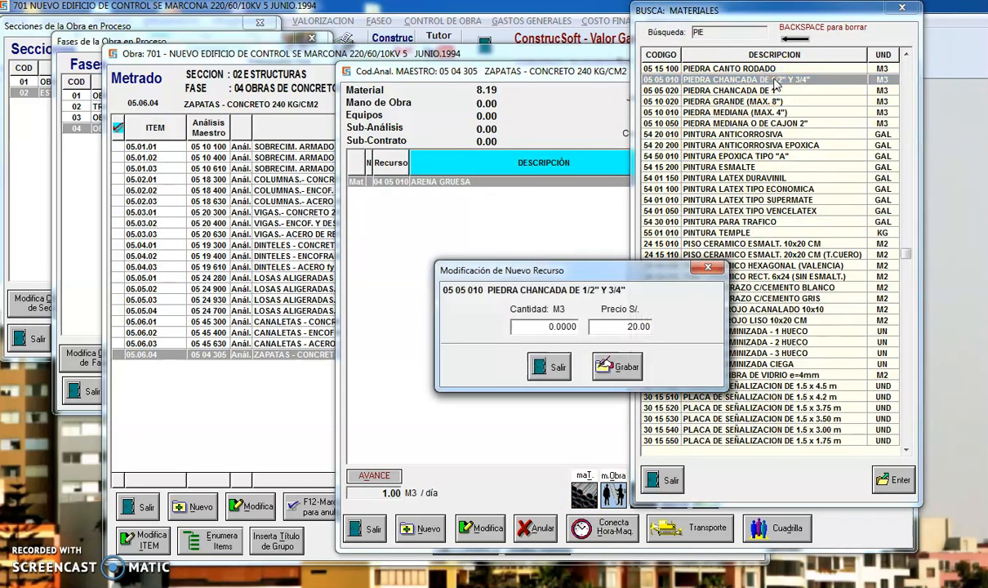
type("0.85")
key("Tab")
key("Tab")
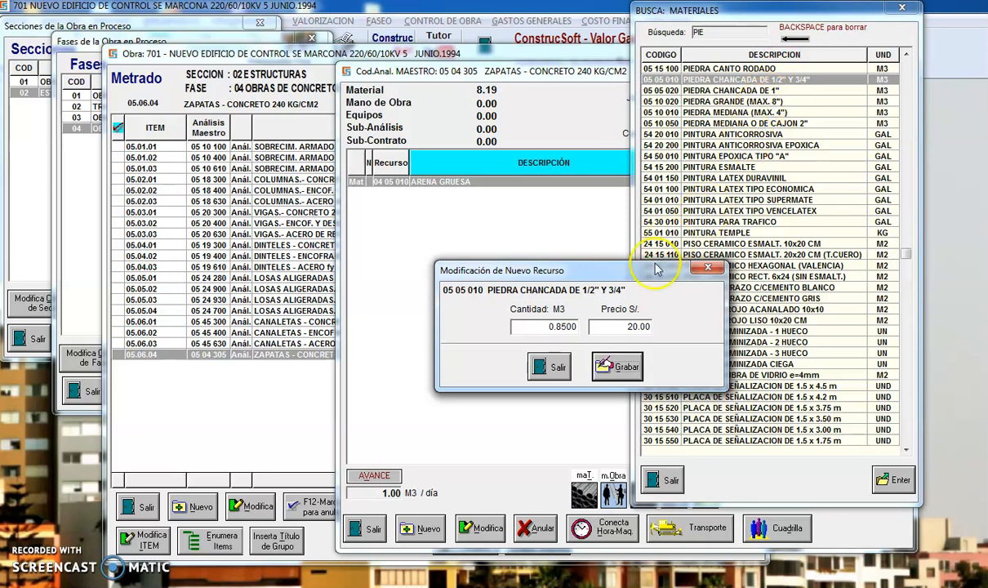
left_click(625, 372)
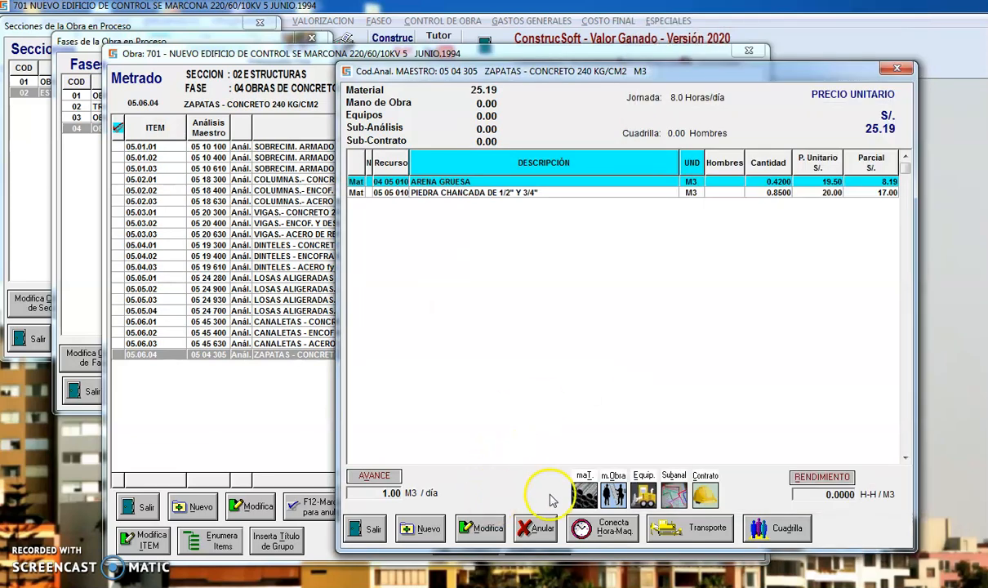
Add the material CEMENTO PORTLAND TIPO I (21 01 010) to the analysis with a quantity of 12 BL.
left_click(582, 494)
type("CEM")
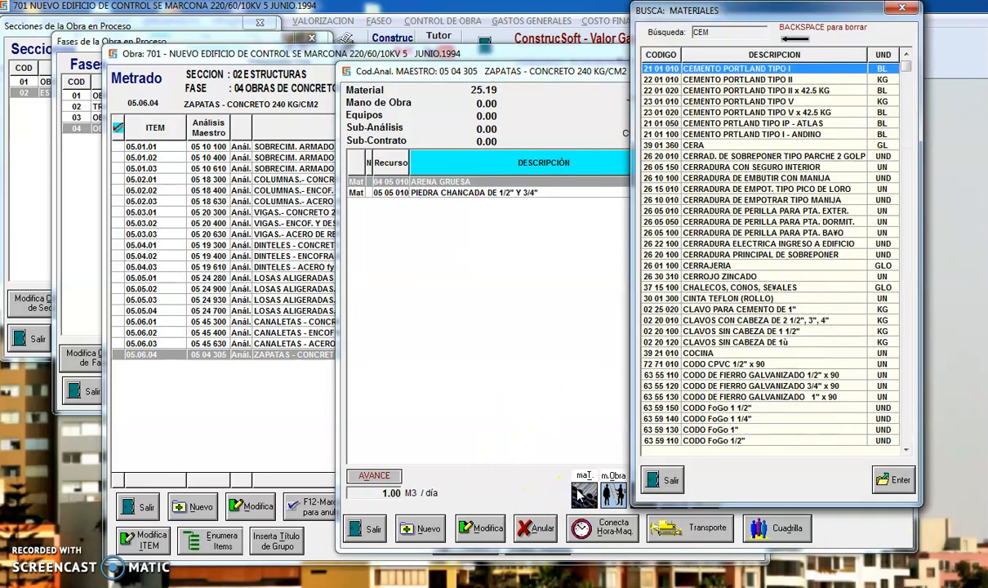
double_click(786, 71)
type("12 .")
key("Return")
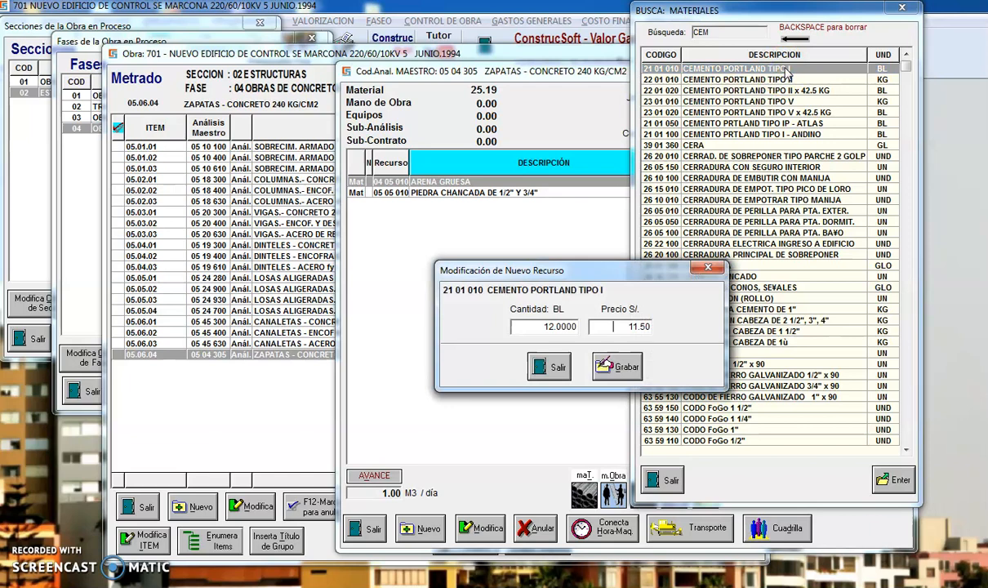
key("Return")
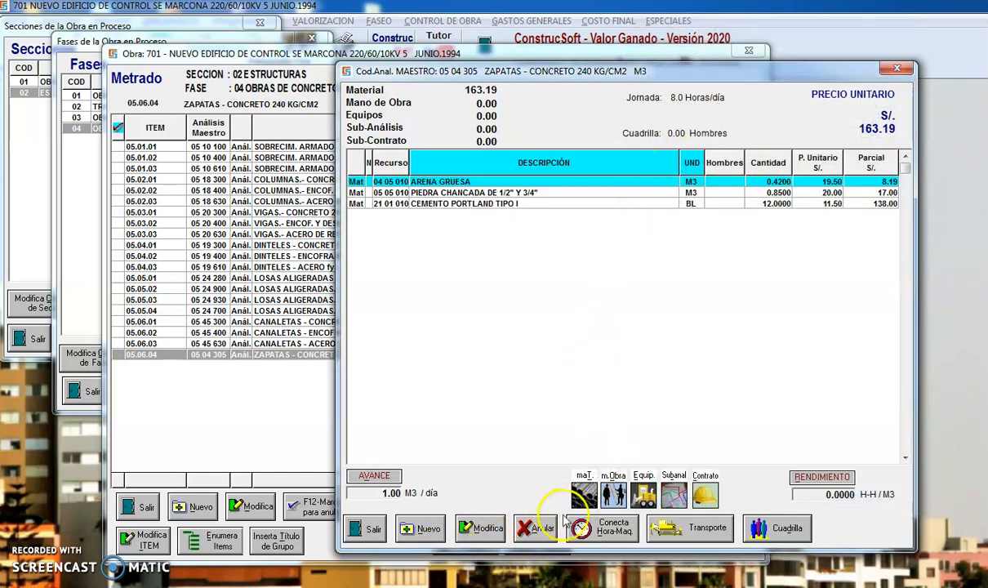
Add the material AGUA to the analysis with a quantity of 0.184 M3.
left_click(428, 530)
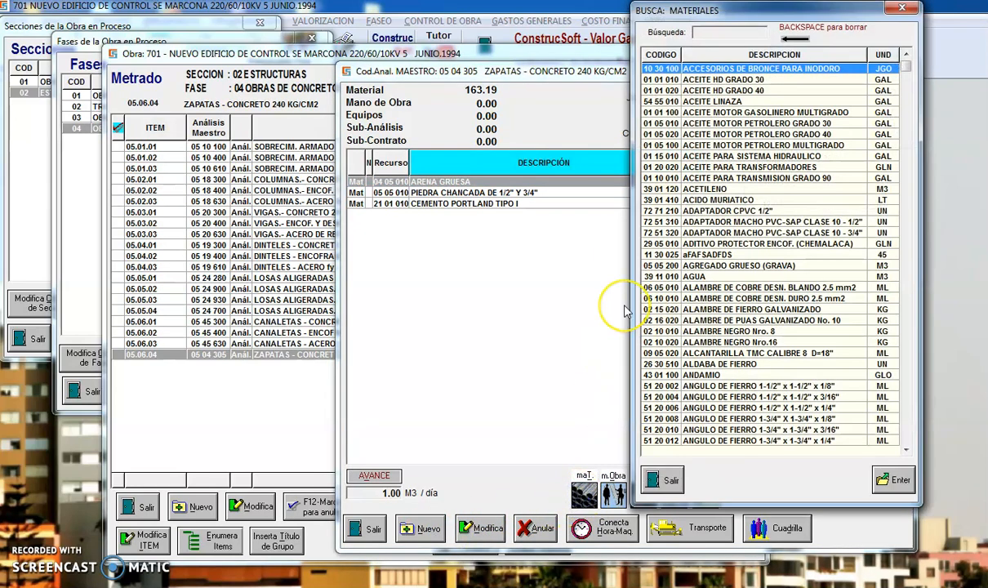
type("AGU")
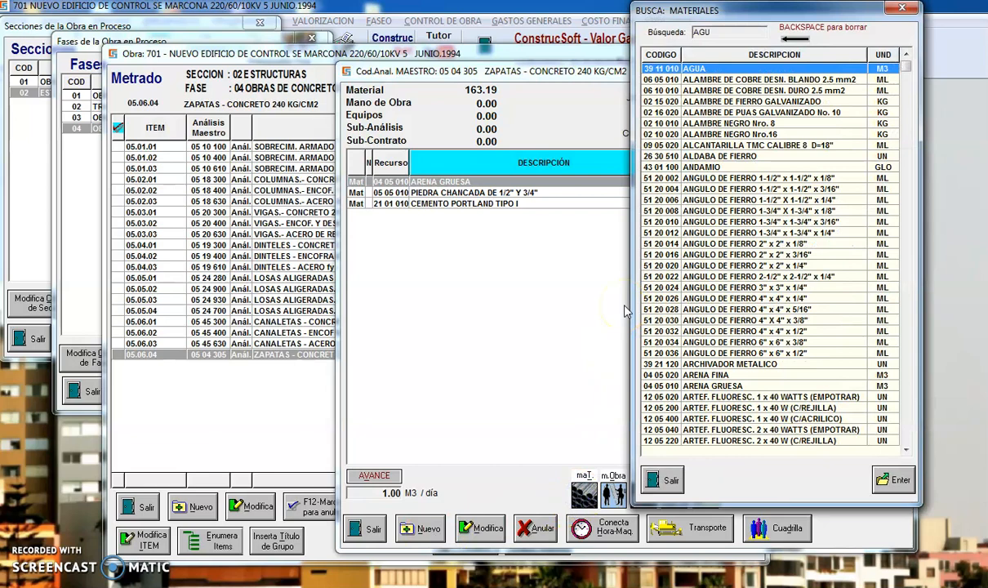
double_click(859, 68)
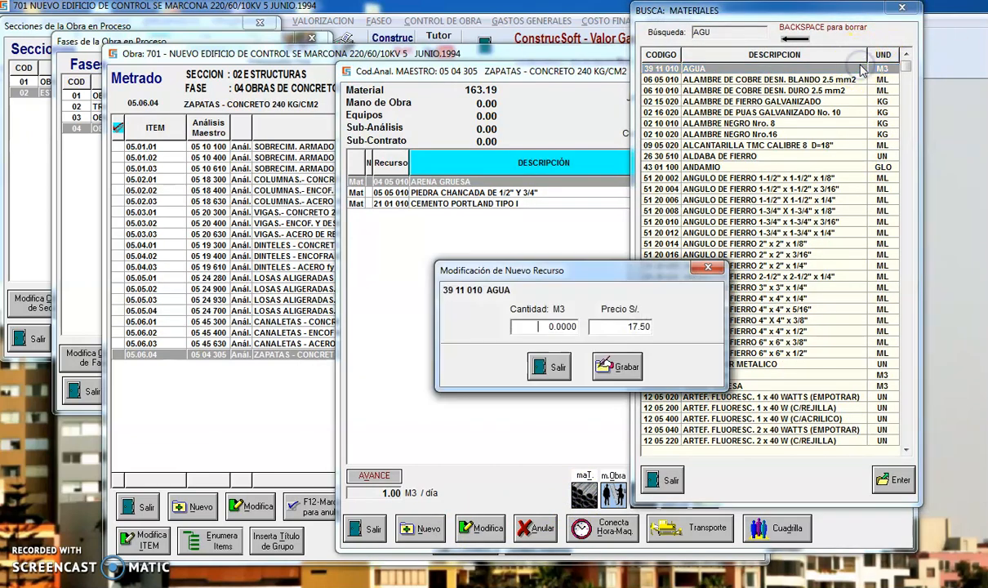
type("184")
key("Return")
key("Return")
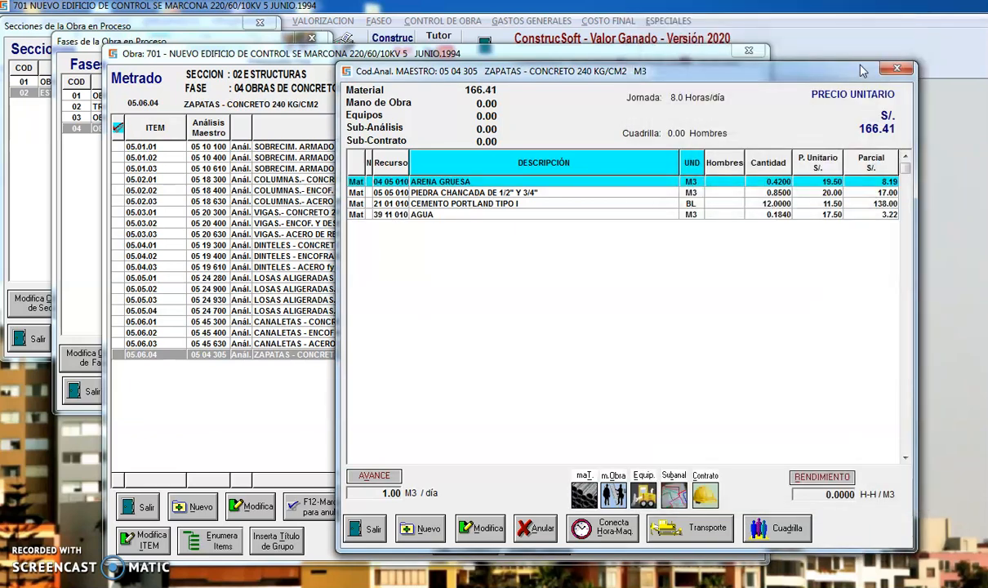
Add the labour resource CAPATAZ (47 01 010) to the analysis with 1 man.
left_click(613, 494)
type("CAP")
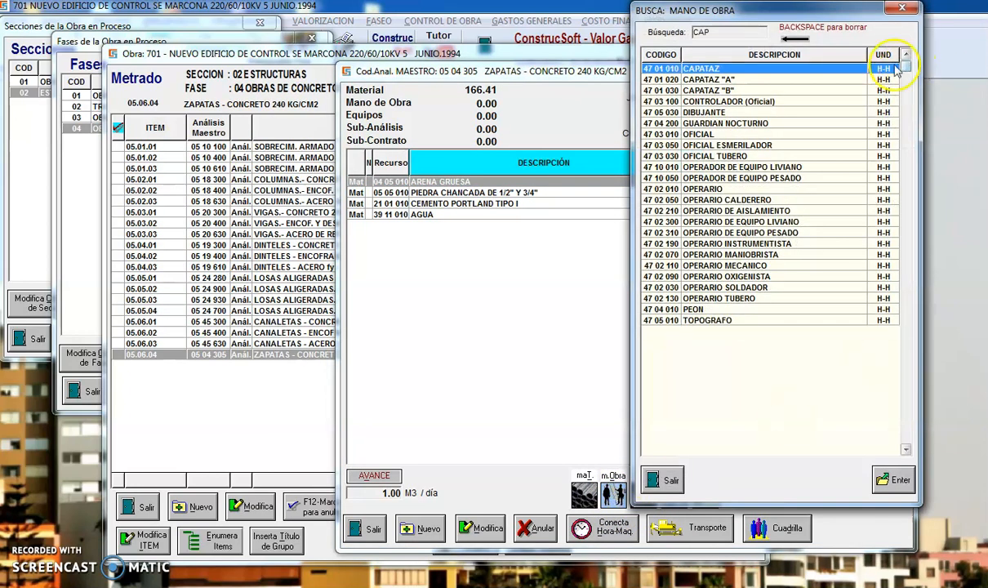
double_click(826, 69)
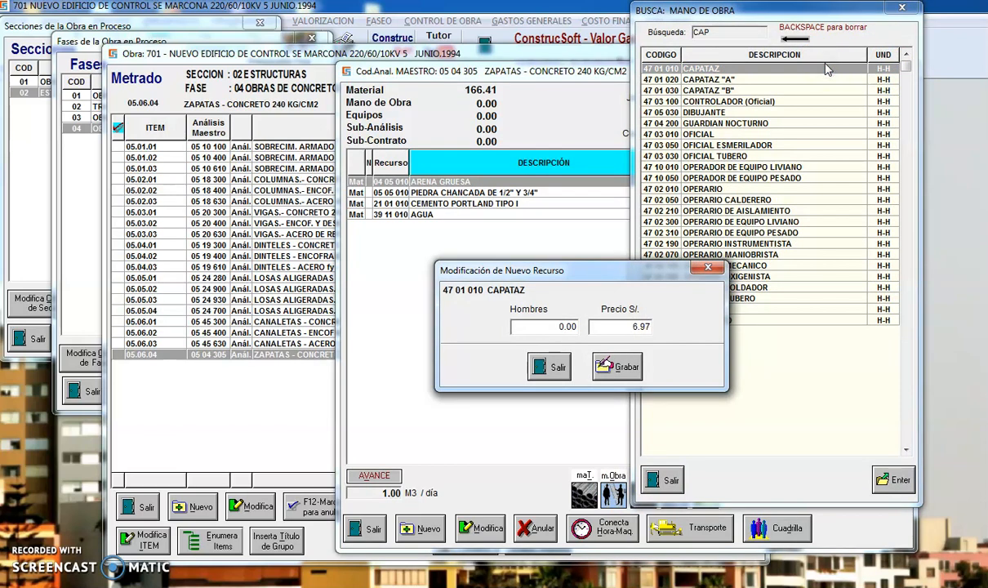
type("1")
key("Return")
key("Return")
key("Return")
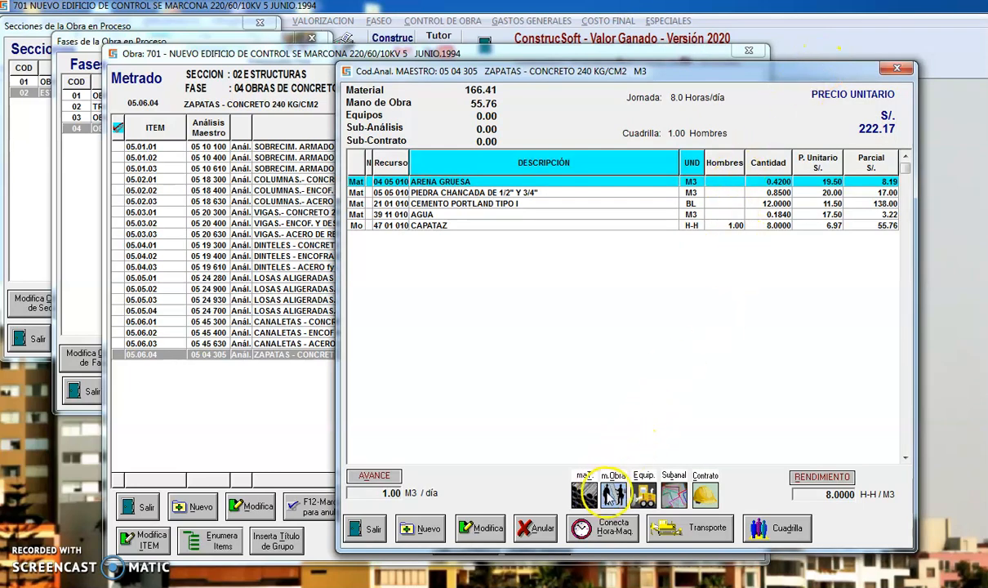
Add the labour resource OPERARIO (47 02 010) to the analysis with 1 man.
left_click(612, 495)
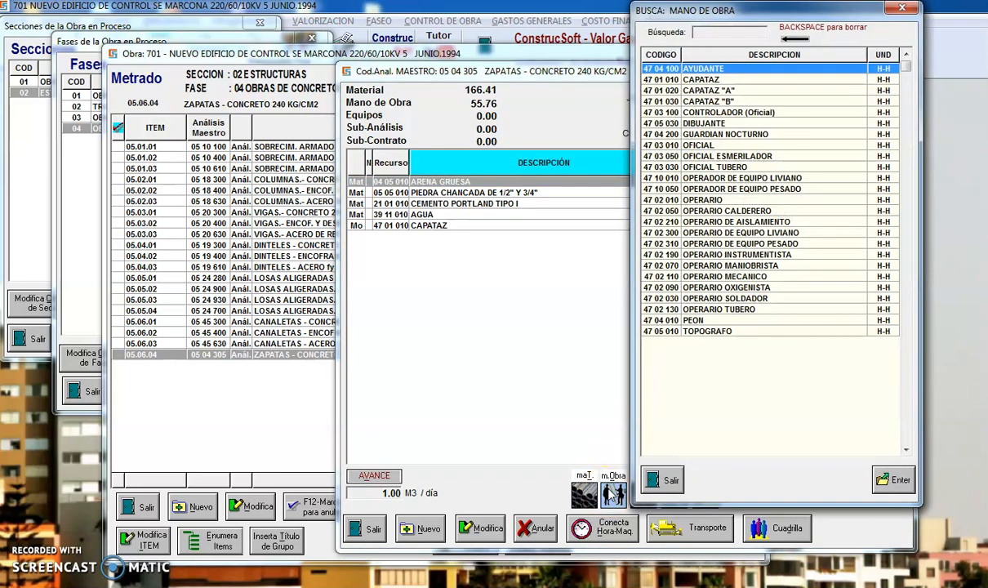
type("OPE")
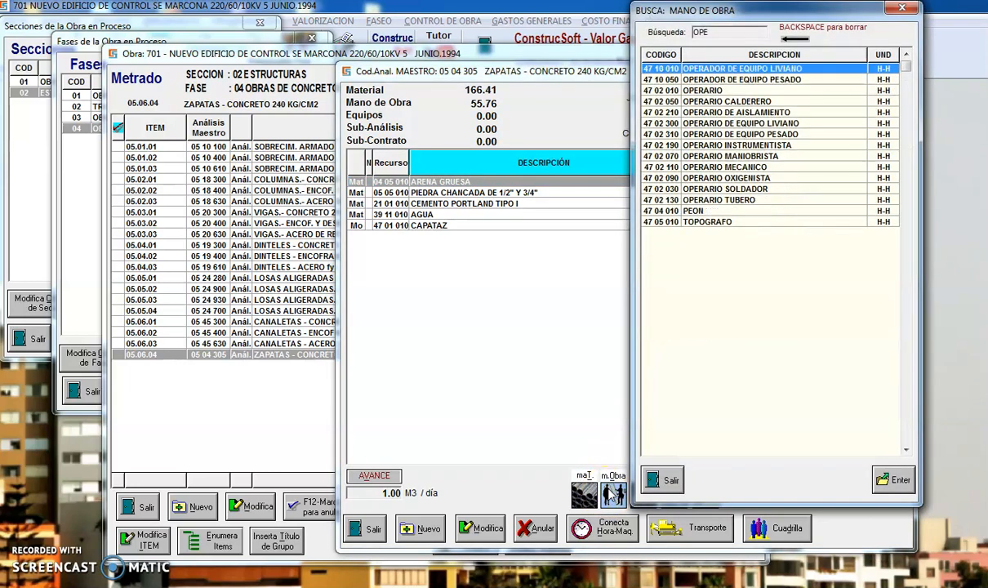
double_click(704, 90)
type("1")
key("Return")
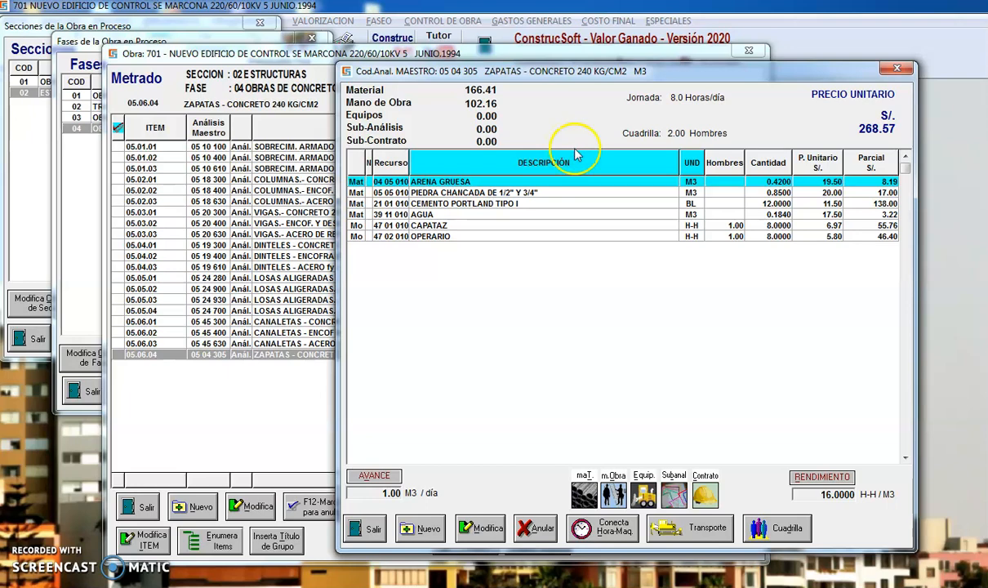
Replace the analysis's labour crew with the predefined crew 070 CONCRETO: ZAPATAS.
left_click(787, 529)
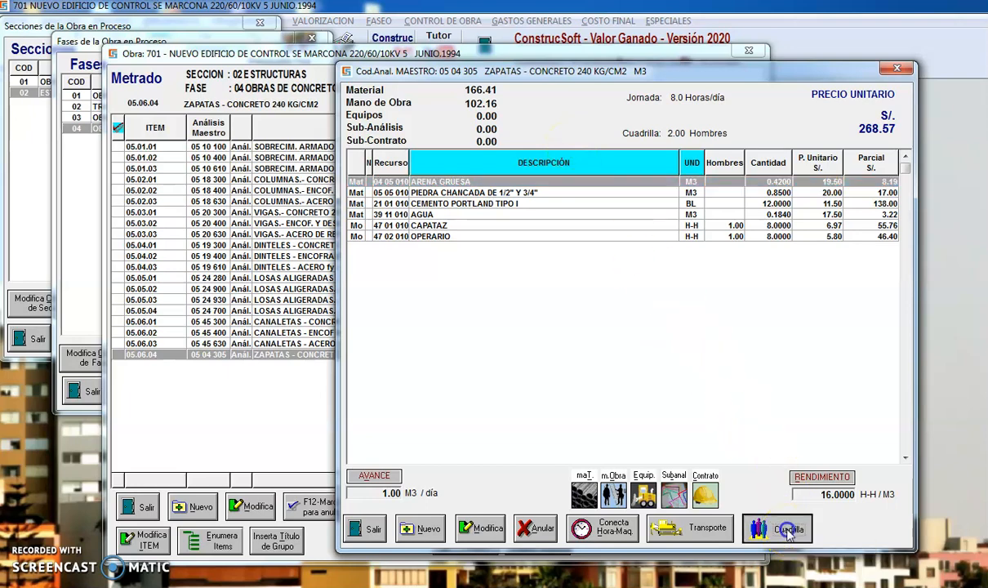
left_click(633, 376)
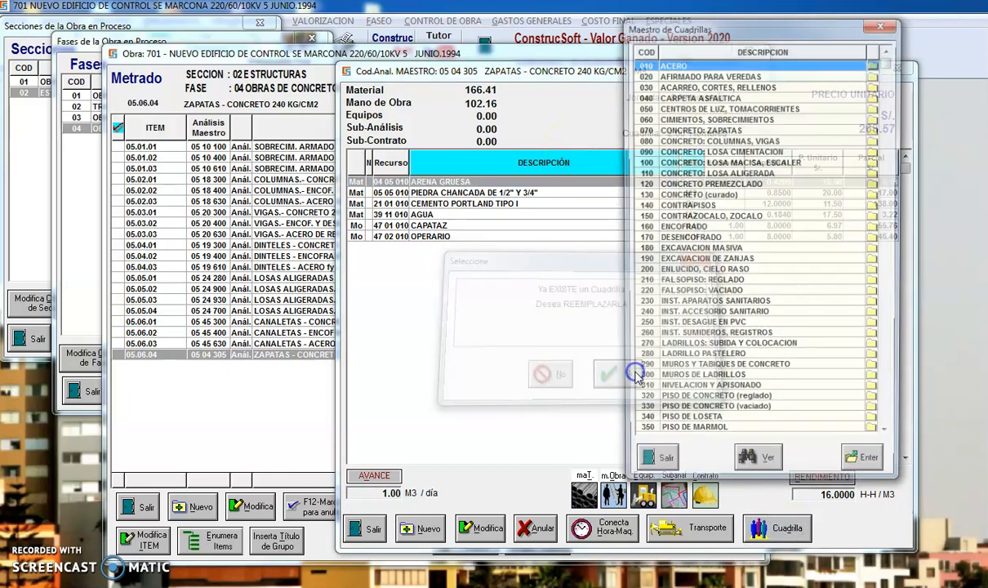
double_click(690, 129)
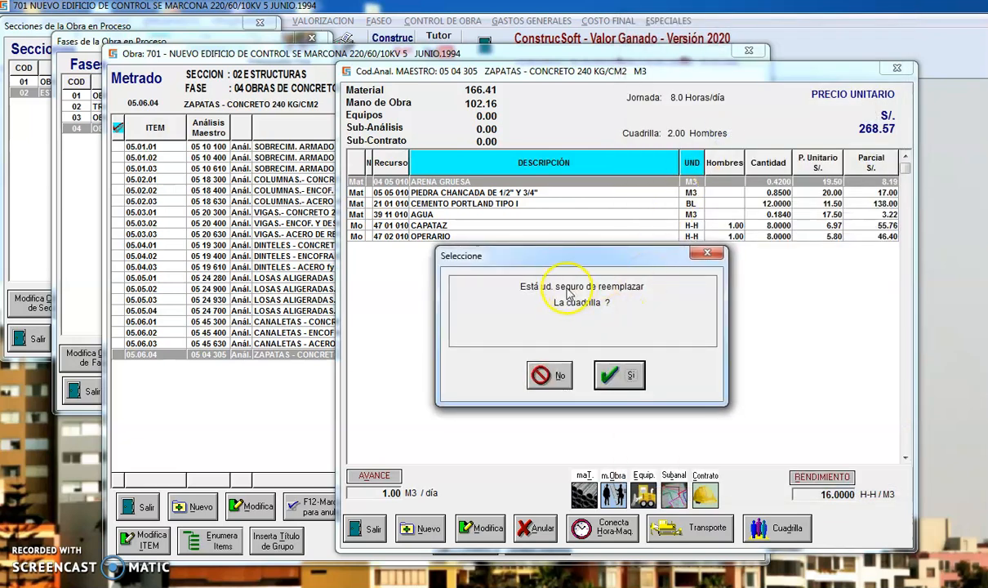
left_click(625, 376)
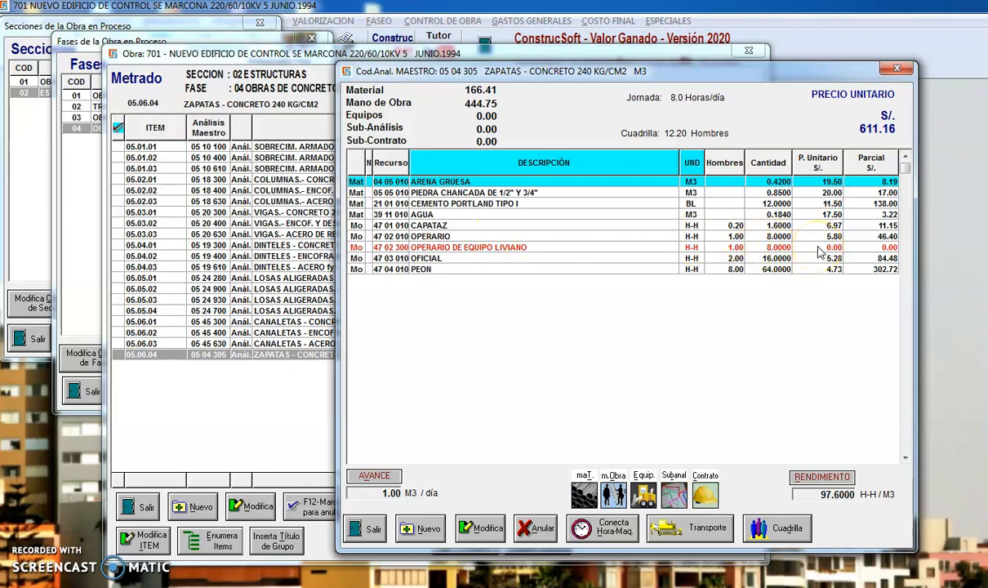
Set the labour resource OPERARIO DE EQUIPO LIVIANO to 1 man at a price of S/. 5.80.
left_click(487, 528)
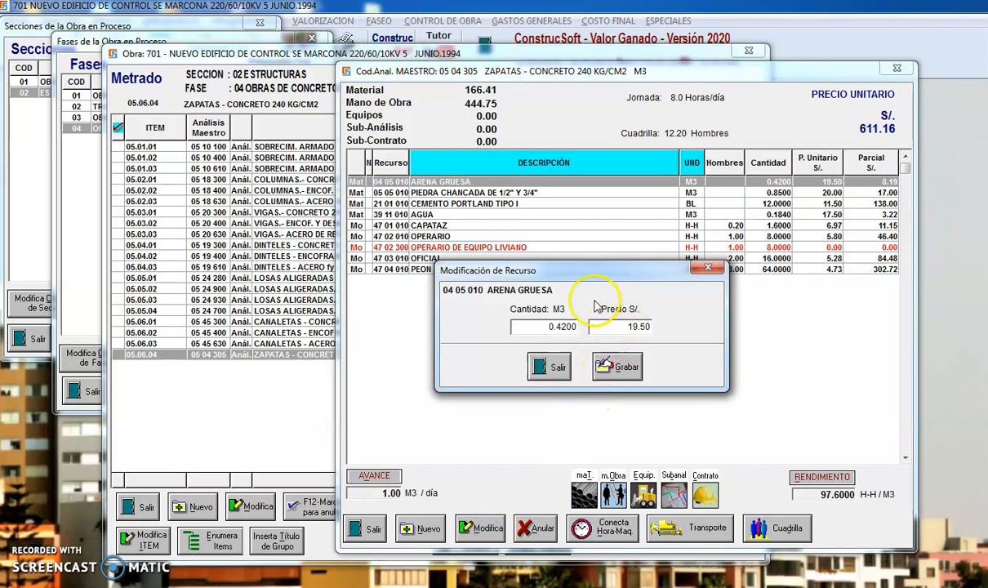
left_click(551, 367)
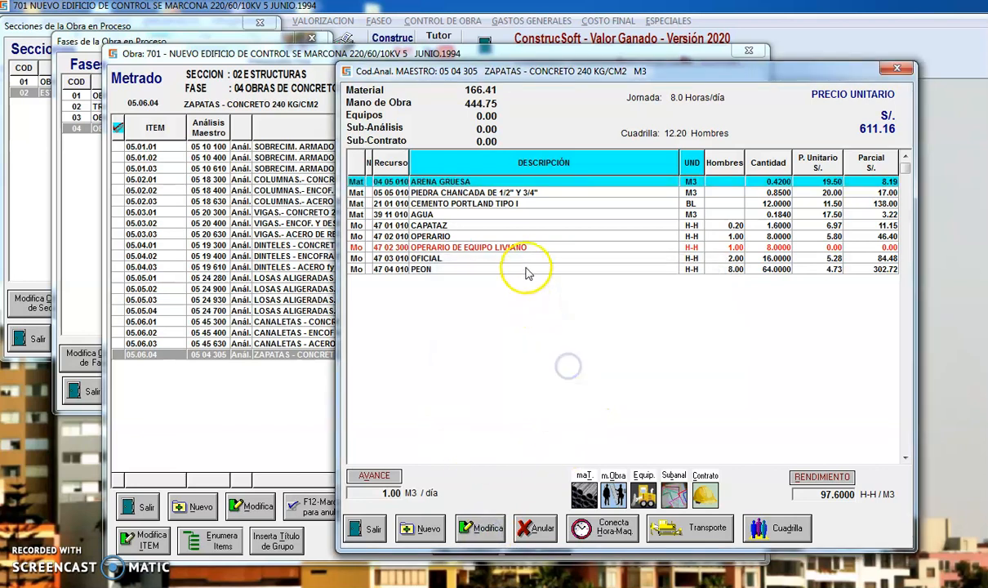
left_click(494, 246)
left_click(488, 528)
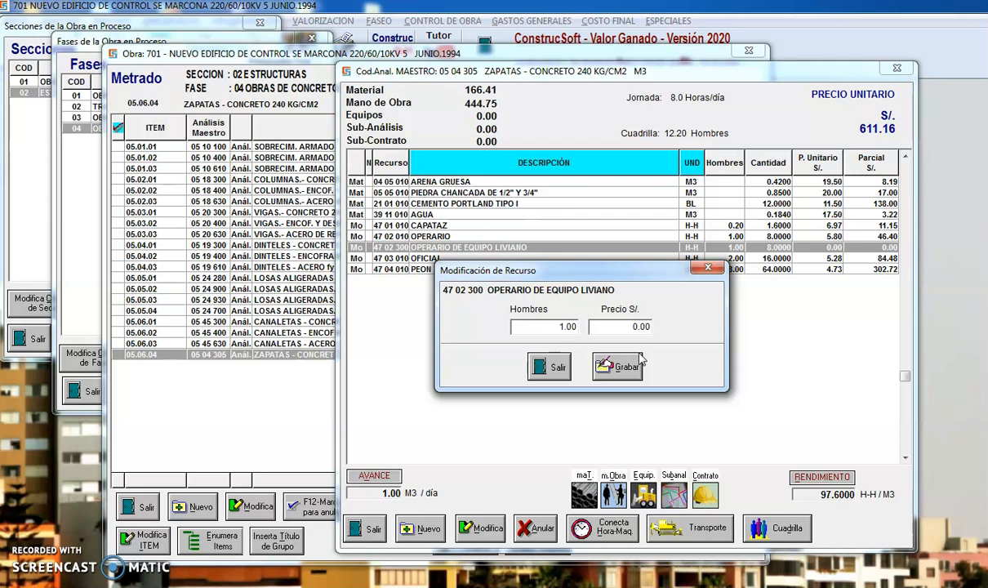
type("5.8")
key("Return")
left_click(525, 326)
type("1")
key("Return")
type("5.80")
key("Return")
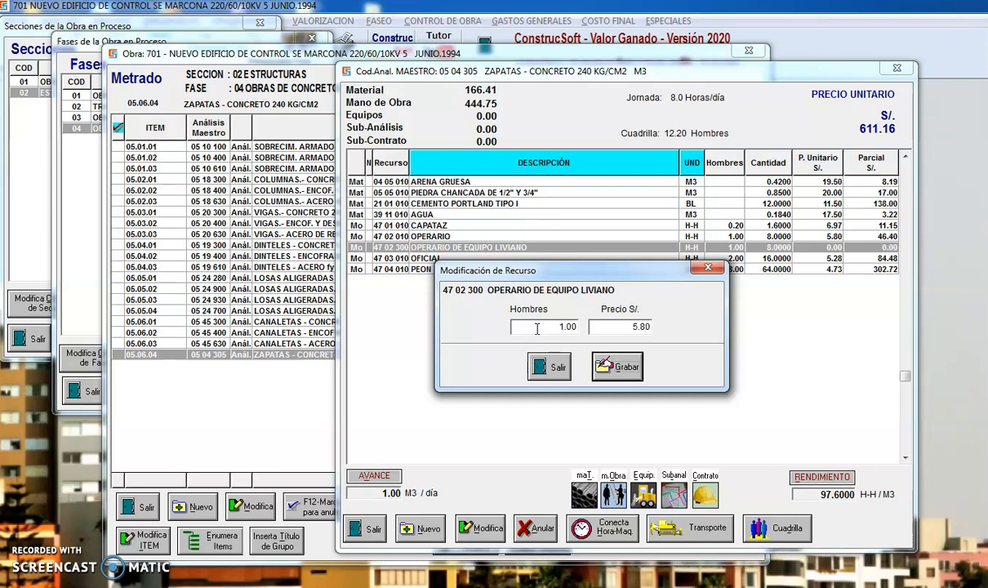
key("Return")
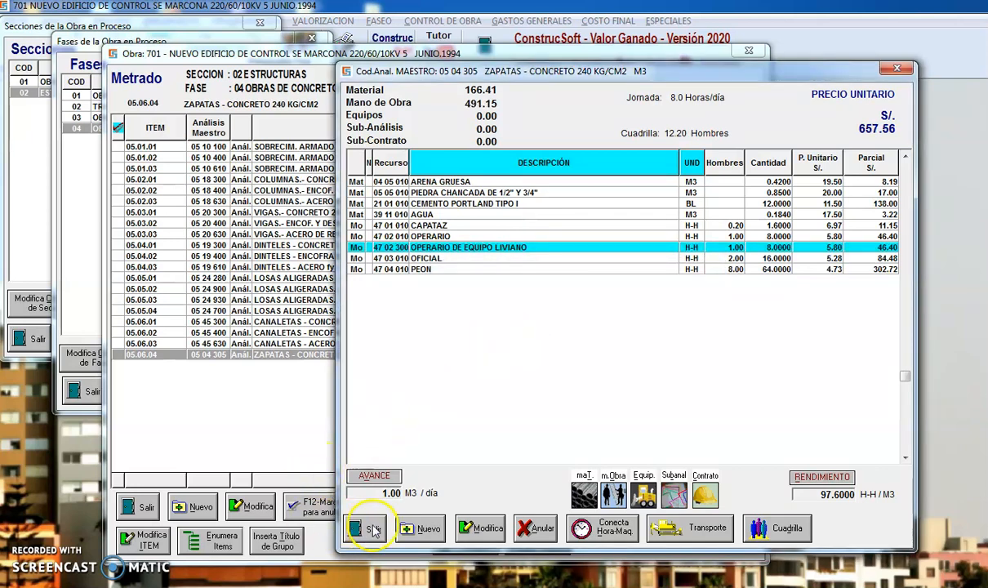
Add the equipment MEZCLADORA DE CONC.(TAMBOR) 11 P3, 22 HP to the analysis with 1 machine.
left_click(642, 494)
type("ME")
key("BackSpace")
key("BackSpace")
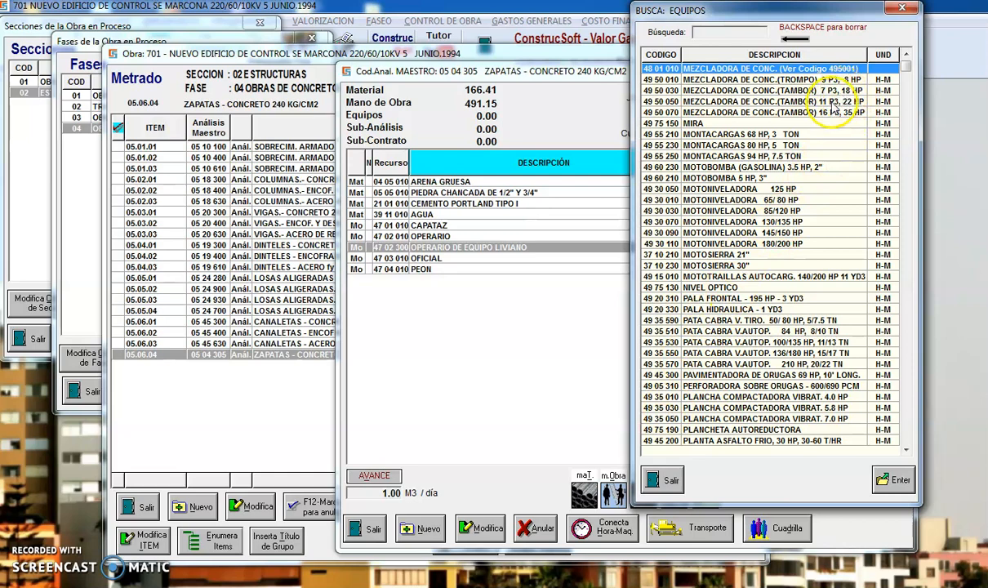
double_click(835, 101)
type("1")
key("Return")
key("Return")
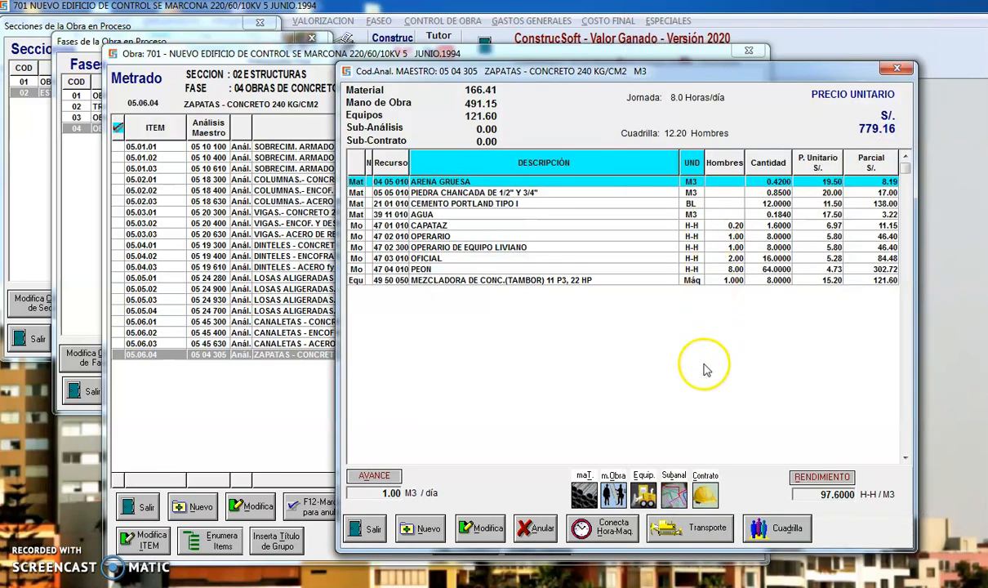
Add the equipment VIBRADOR A GASOLINA 1 1/4", 4 HP to the analysis with 1 machine.
left_click(644, 495)
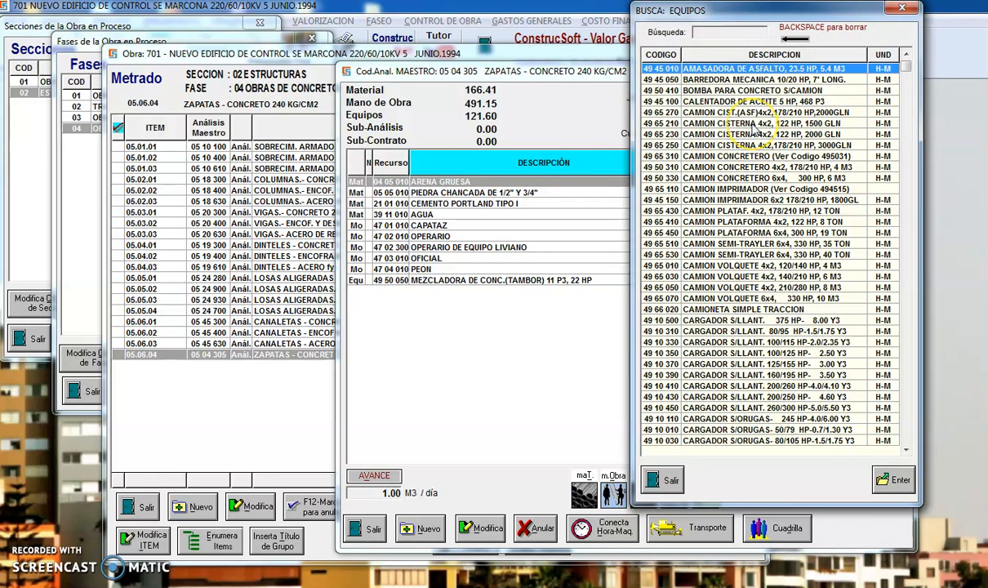
type("VIB")
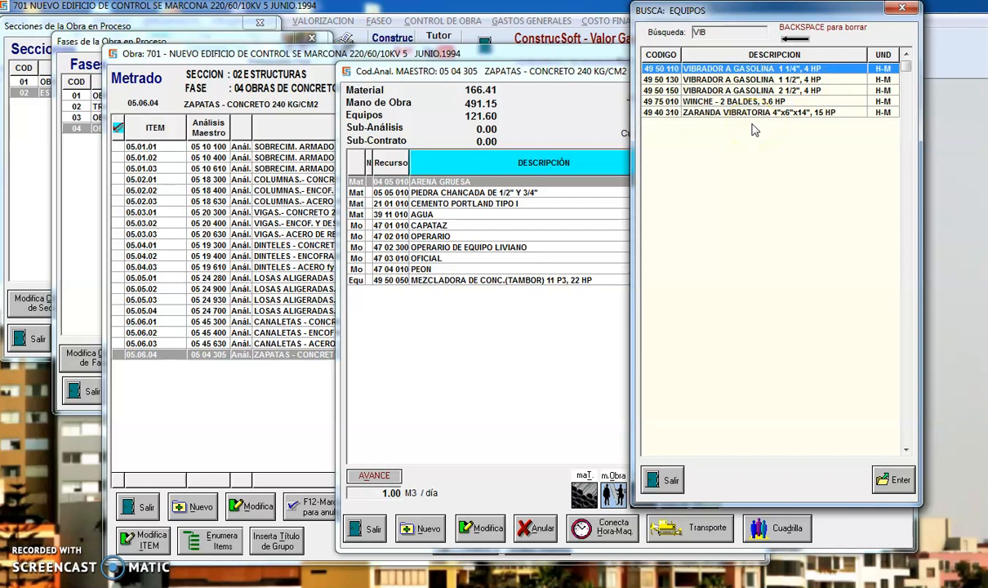
double_click(786, 70)
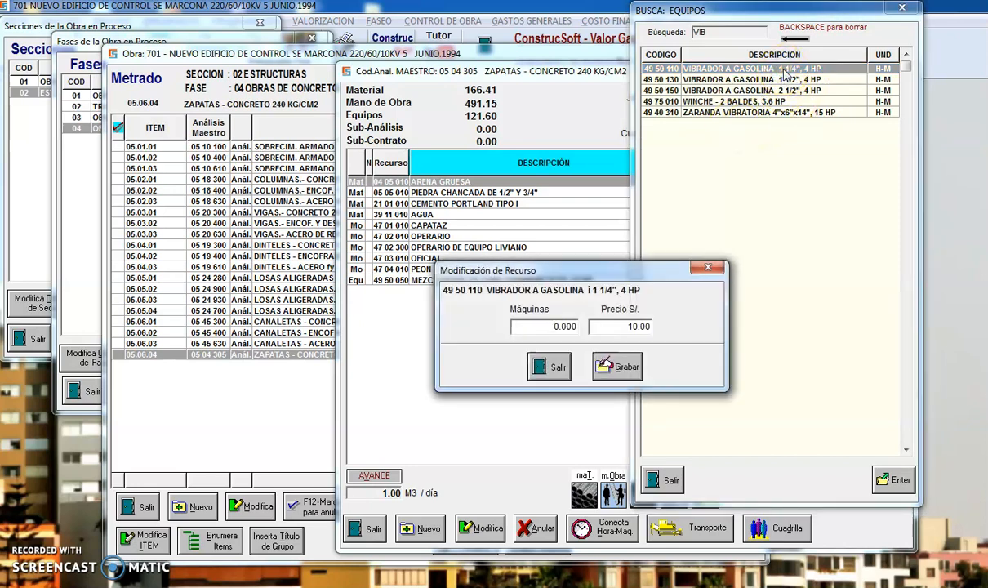
key("Return")
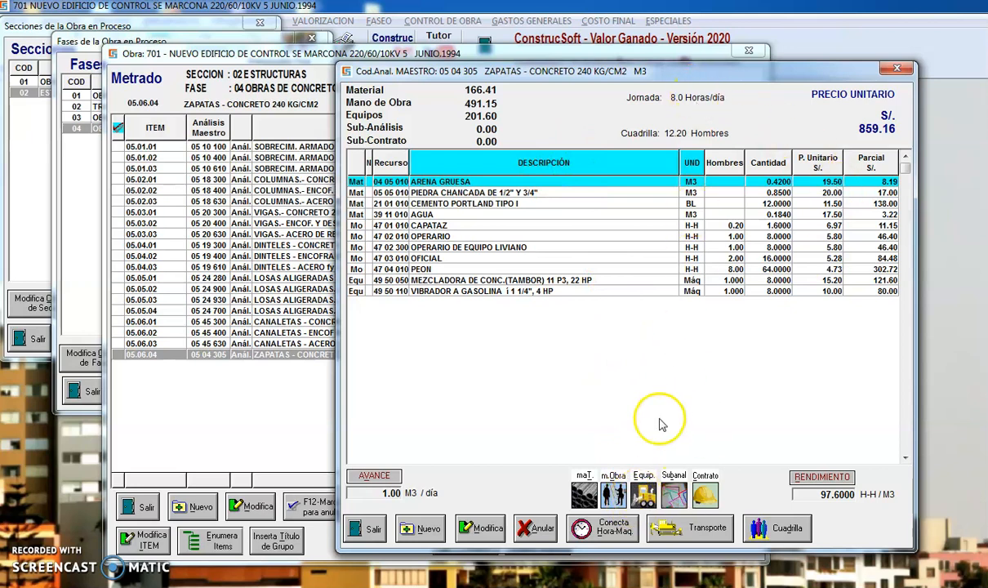
Add HERRAMIENTAS (37 01 990) to the analysis's equipment at 5% of labour.
left_click(643, 494)
type("HER")
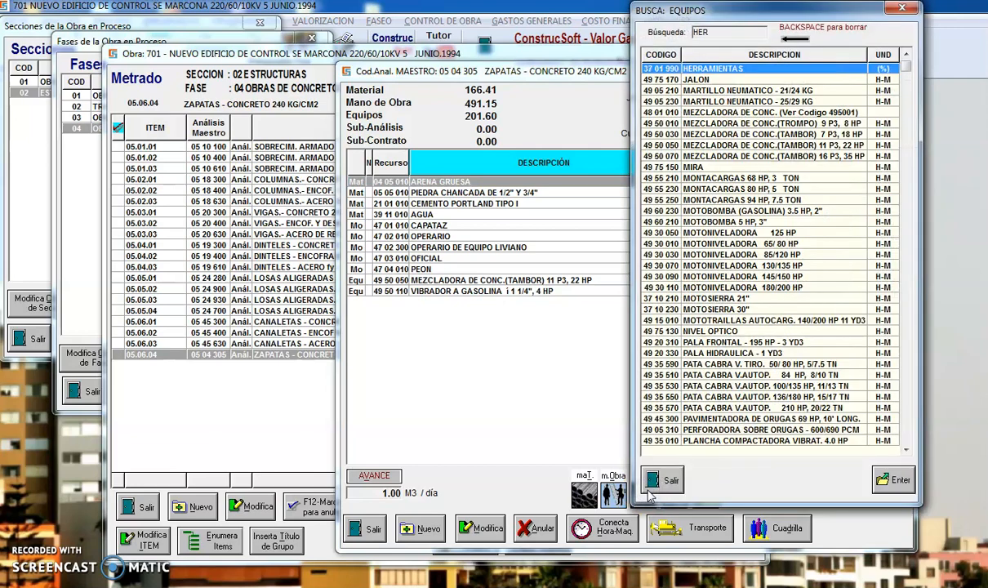
double_click(839, 69)
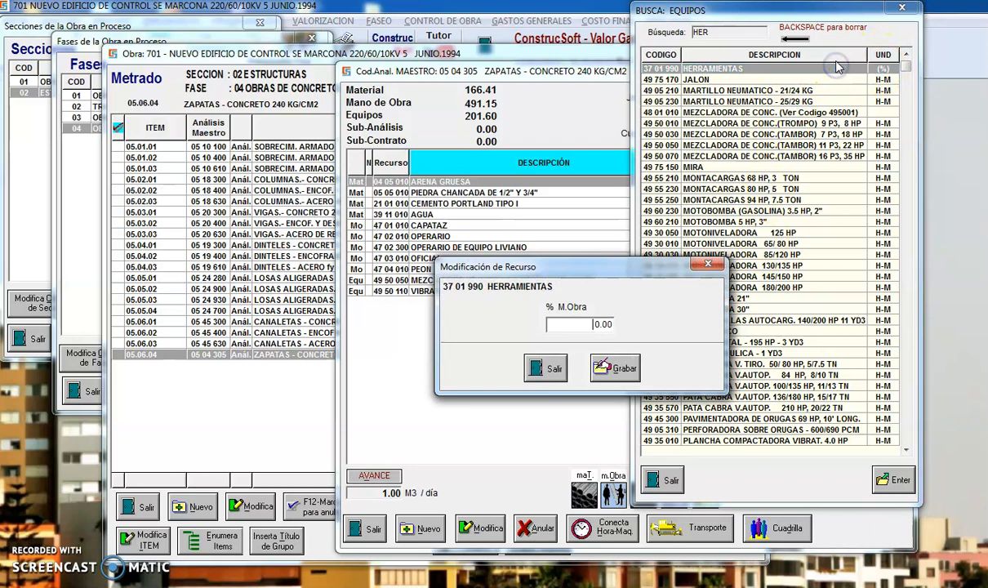
type("5")
key("Return")
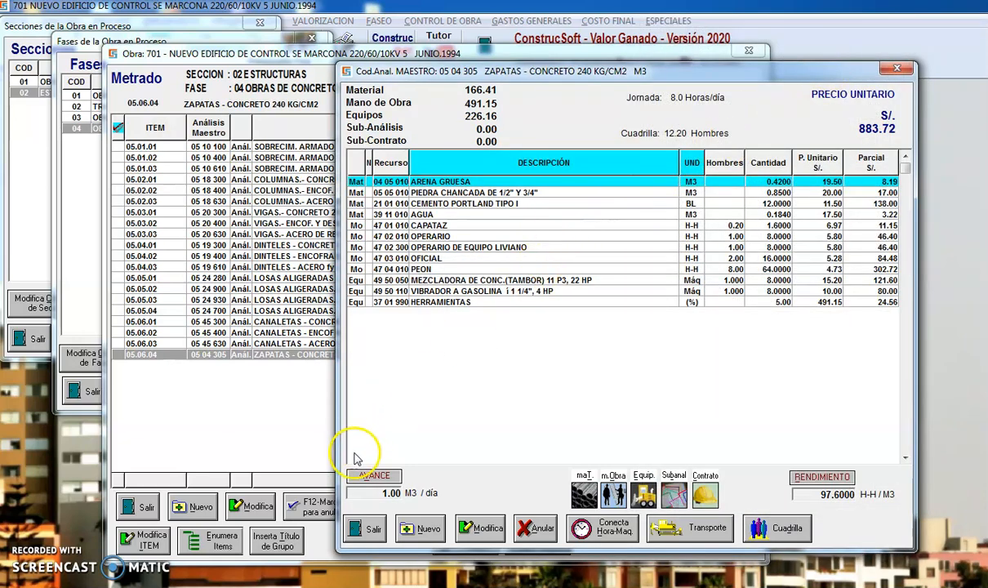
Set the analysis's daily output (avance) to 25 M3 per day.
left_click(375, 478)
type("25")
key("Return")
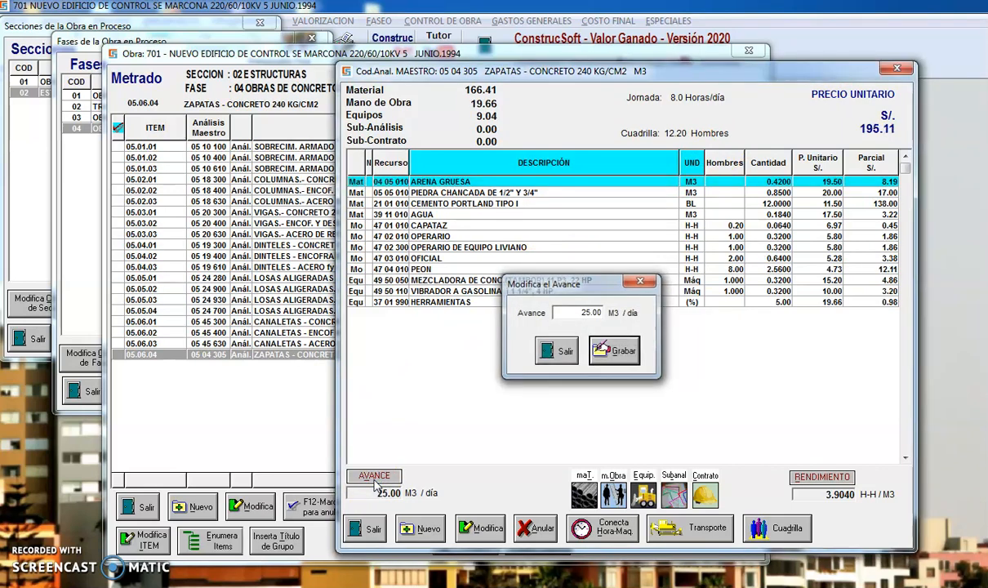